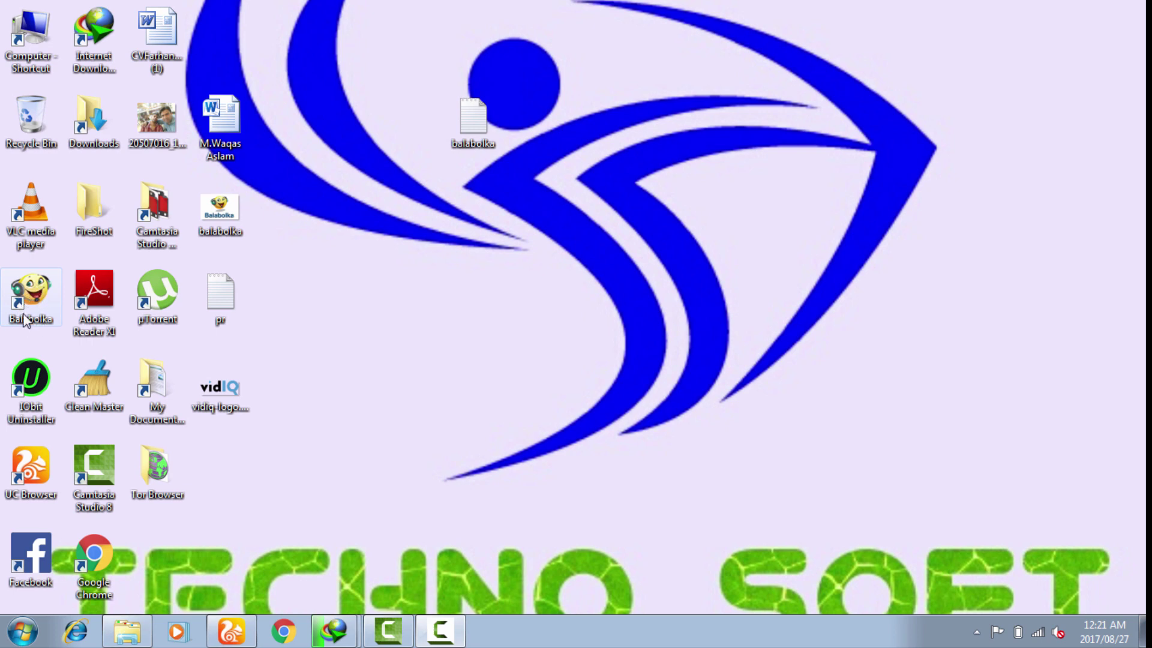
# - Review Balabolka's SAPI 5, SAPI 4 and Speech Platform voice lists, then close Balabolka
pyautogui.doubleClick(41, 311)
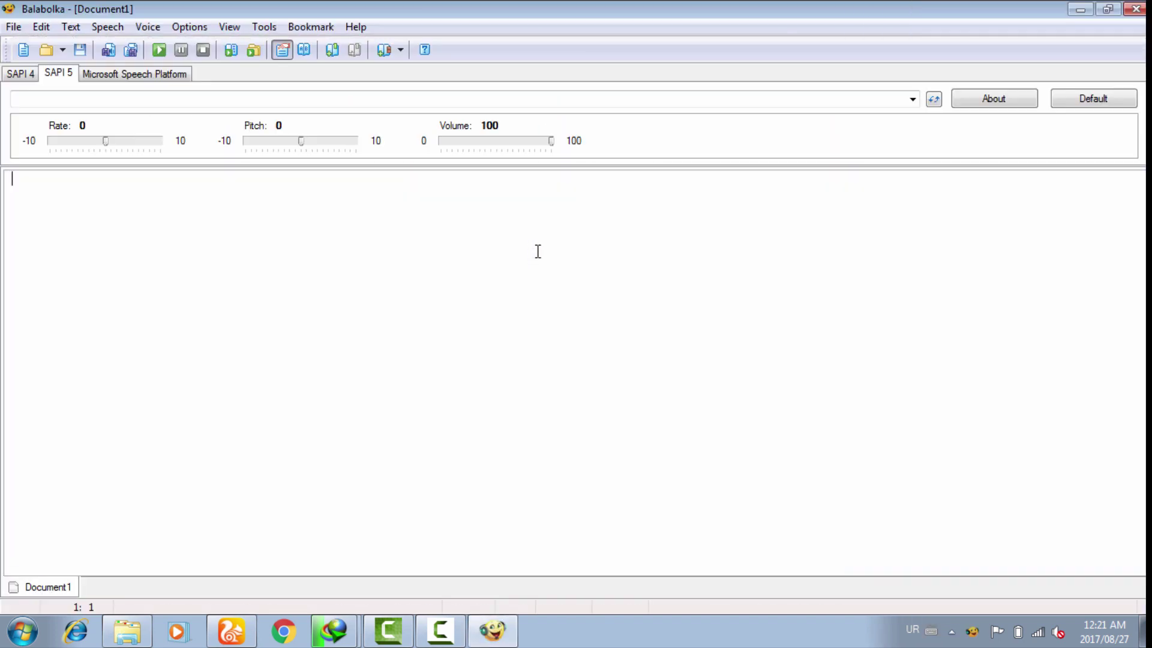
pyautogui.click(124, 75)
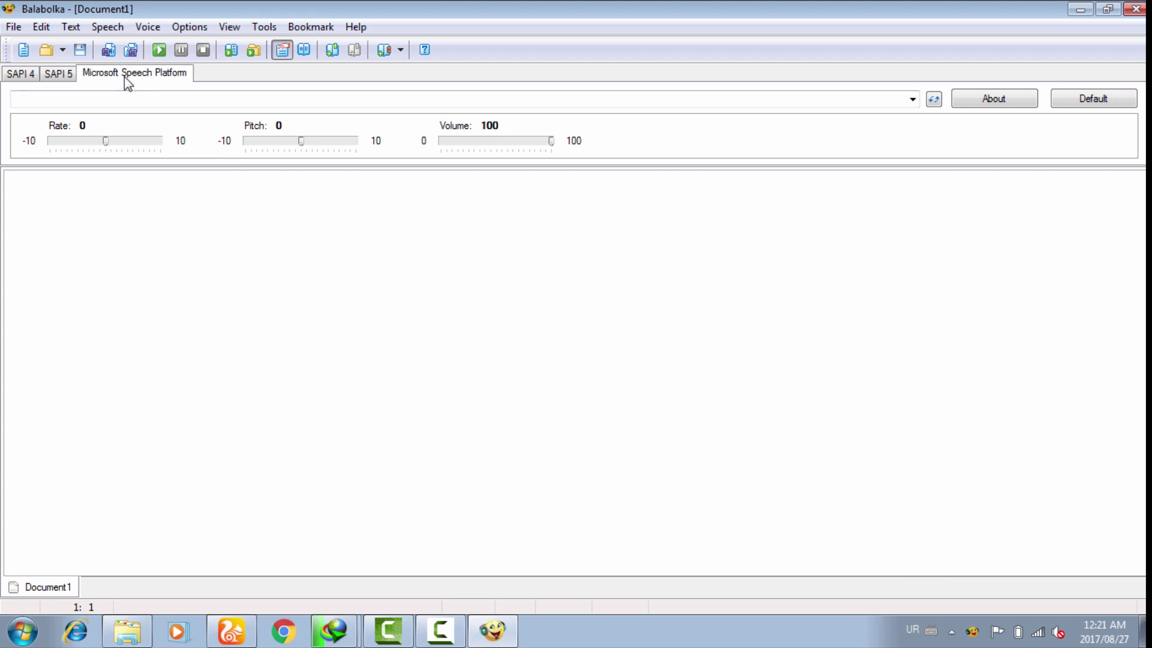
pyautogui.click(60, 71)
pyautogui.click(22, 78)
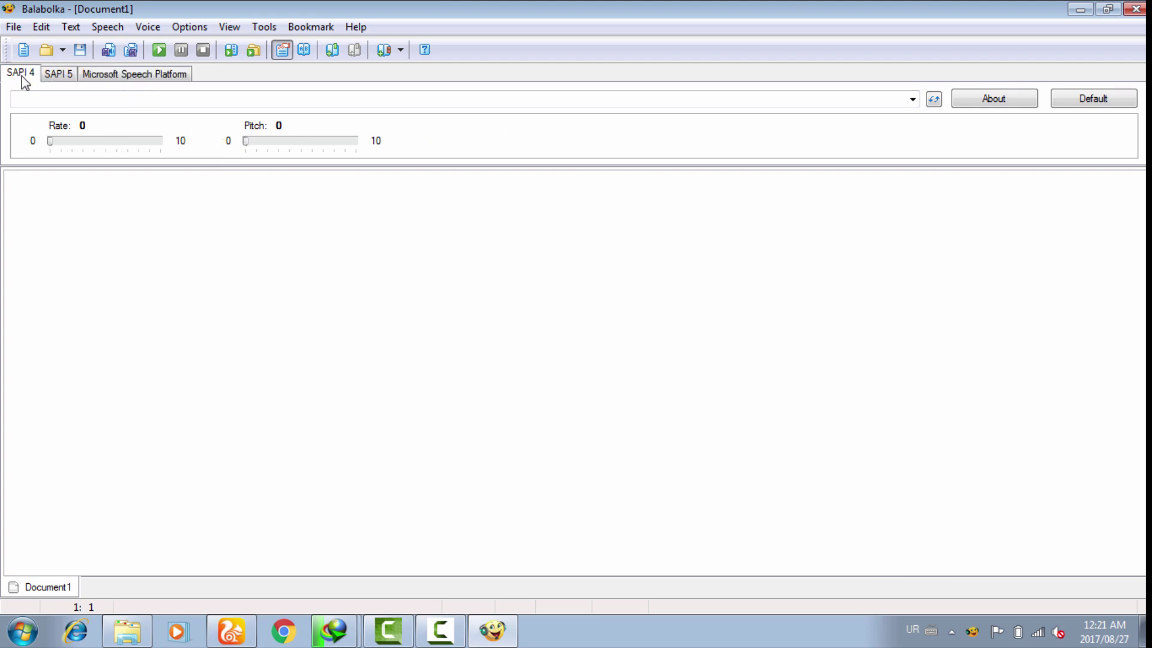
pyautogui.click(59, 73)
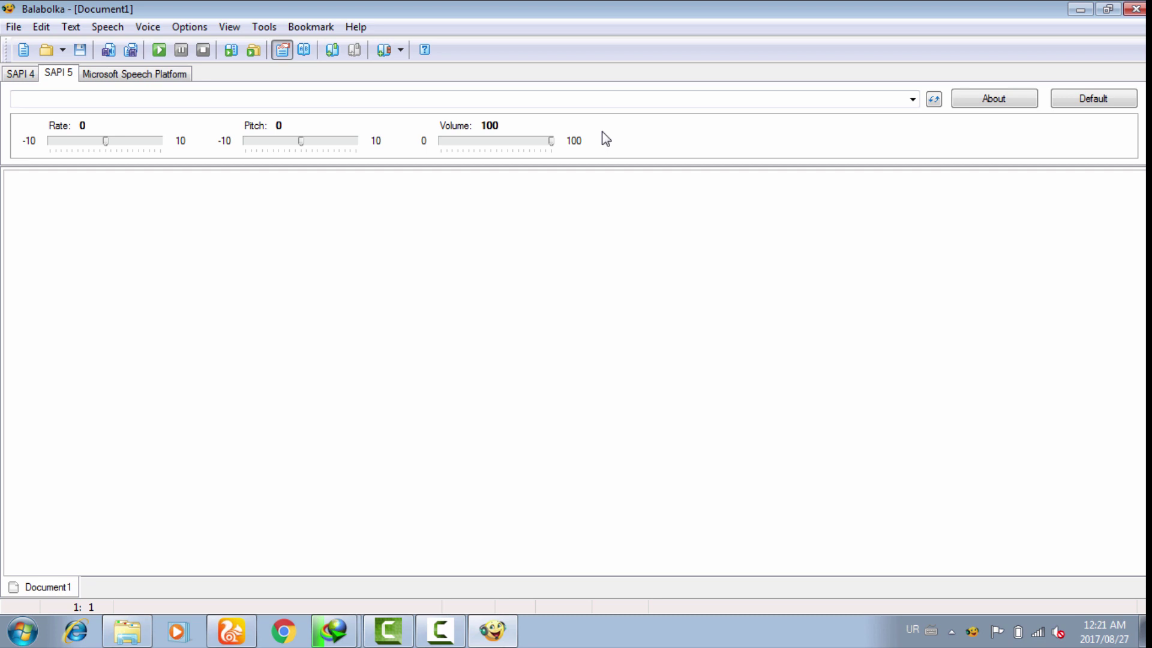
pyautogui.click(534, 101)
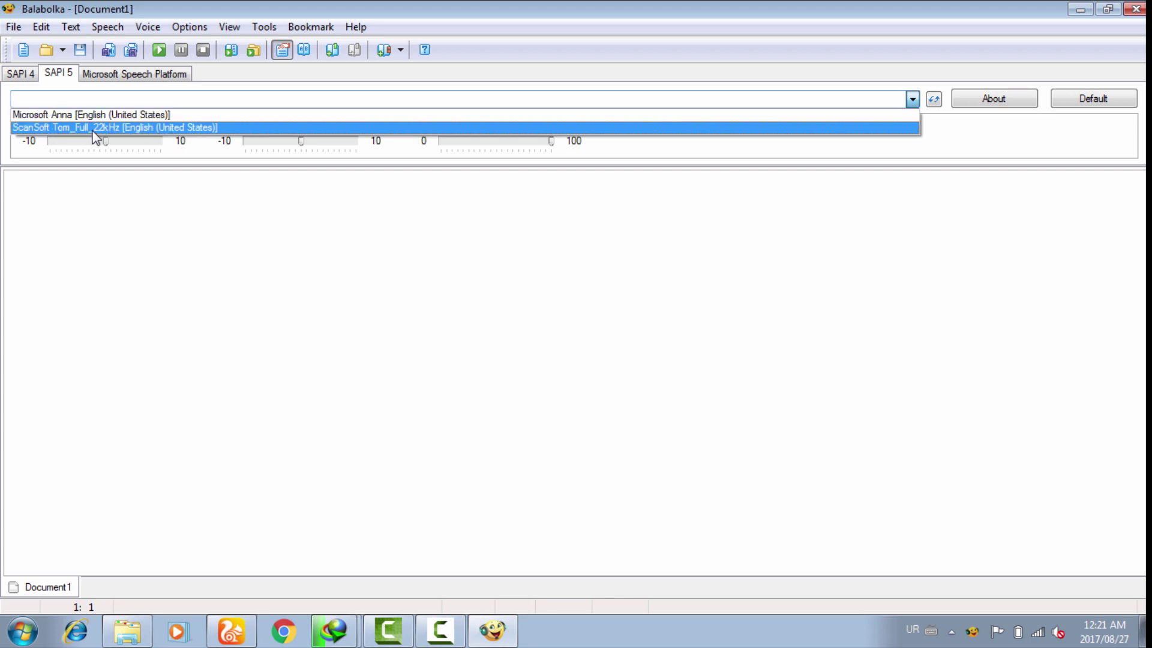
pyautogui.click(548, 278)
pyautogui.click(1133, 10)
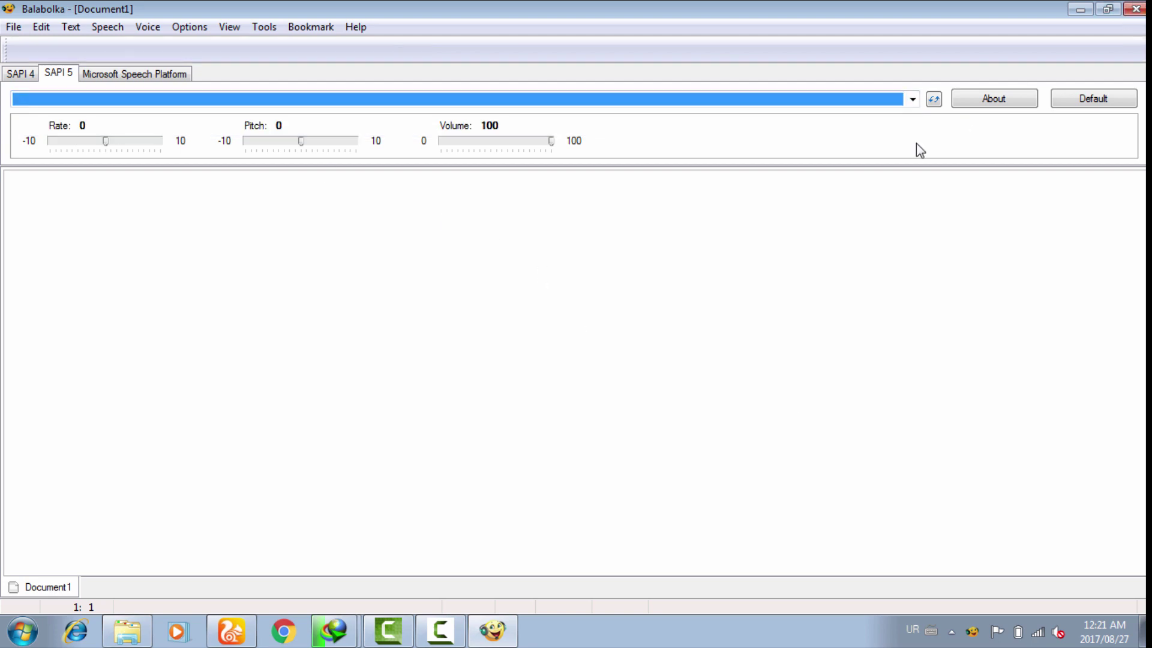
# - Return to the voices web page in the browser, select its address, then hide the browser
pyautogui.click(976, 633)
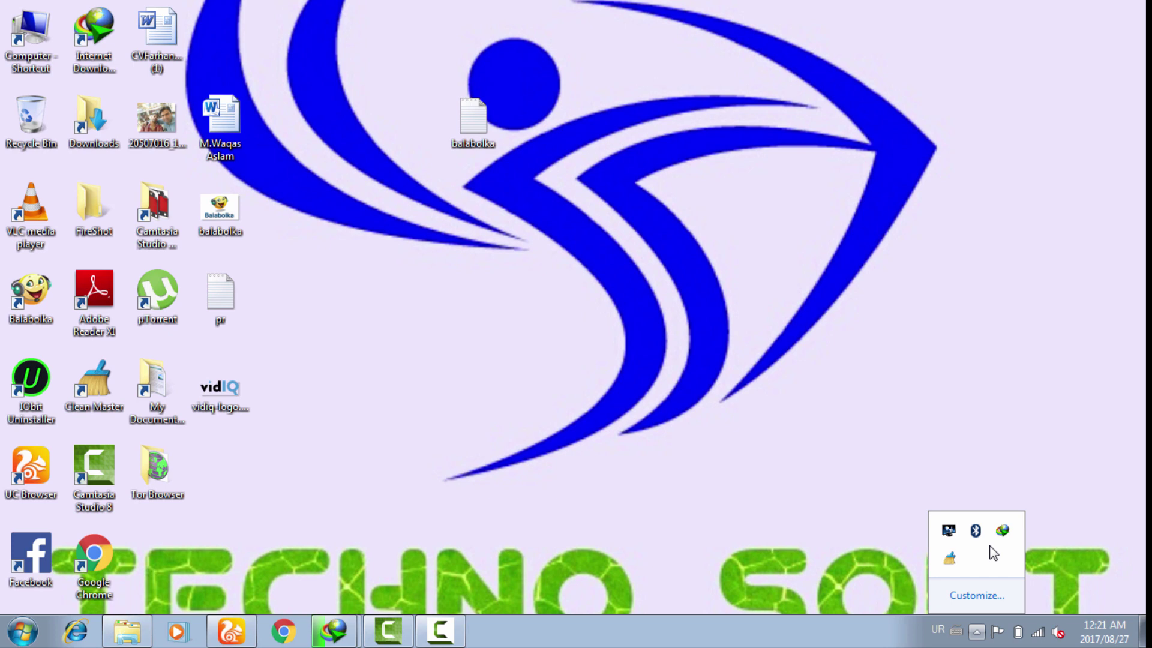
pyautogui.click(619, 534)
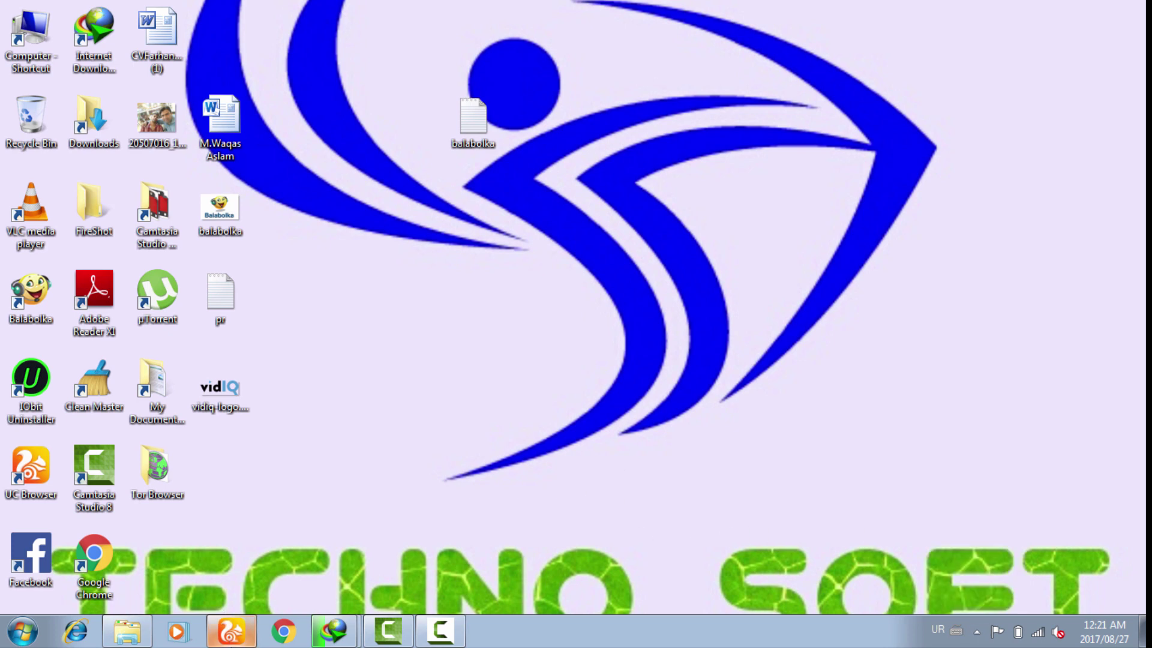
pyautogui.click(246, 630)
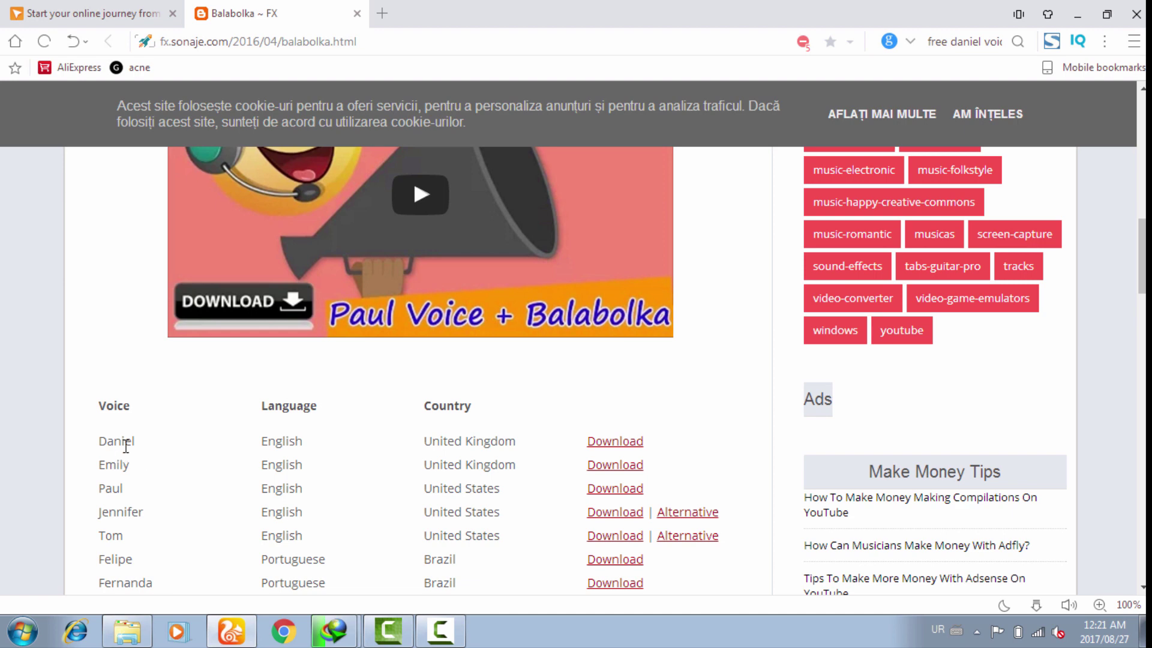
pyautogui.scroll(-1, 388, 433)
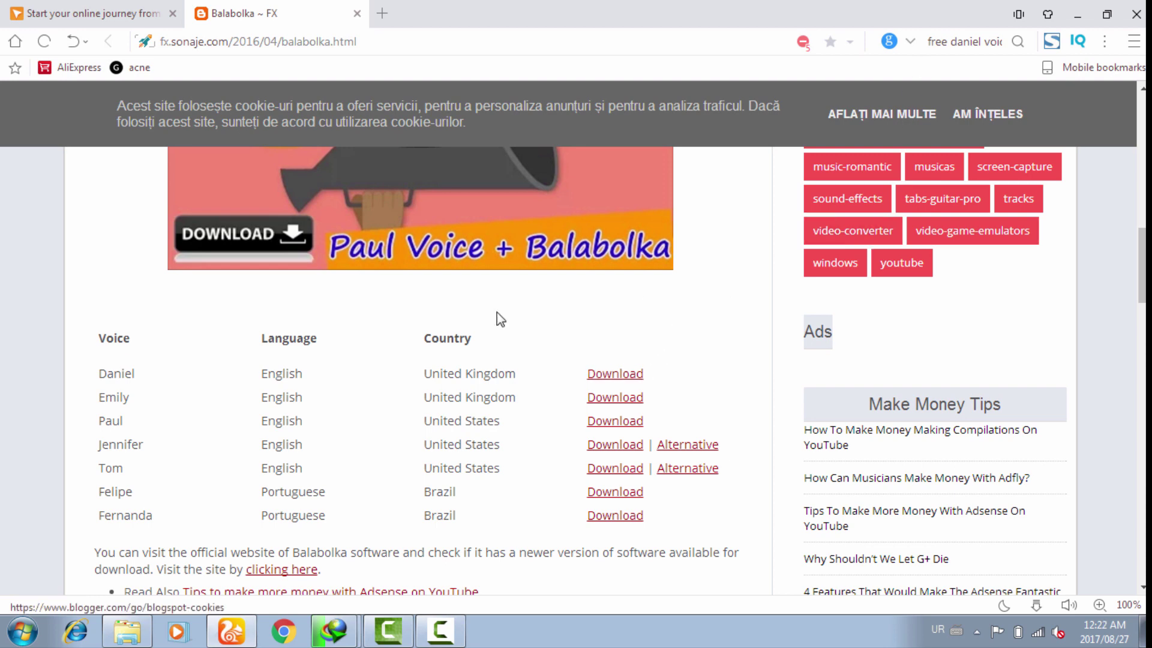
pyautogui.moveTo(398, 45); pyautogui.dragTo(138, 39)
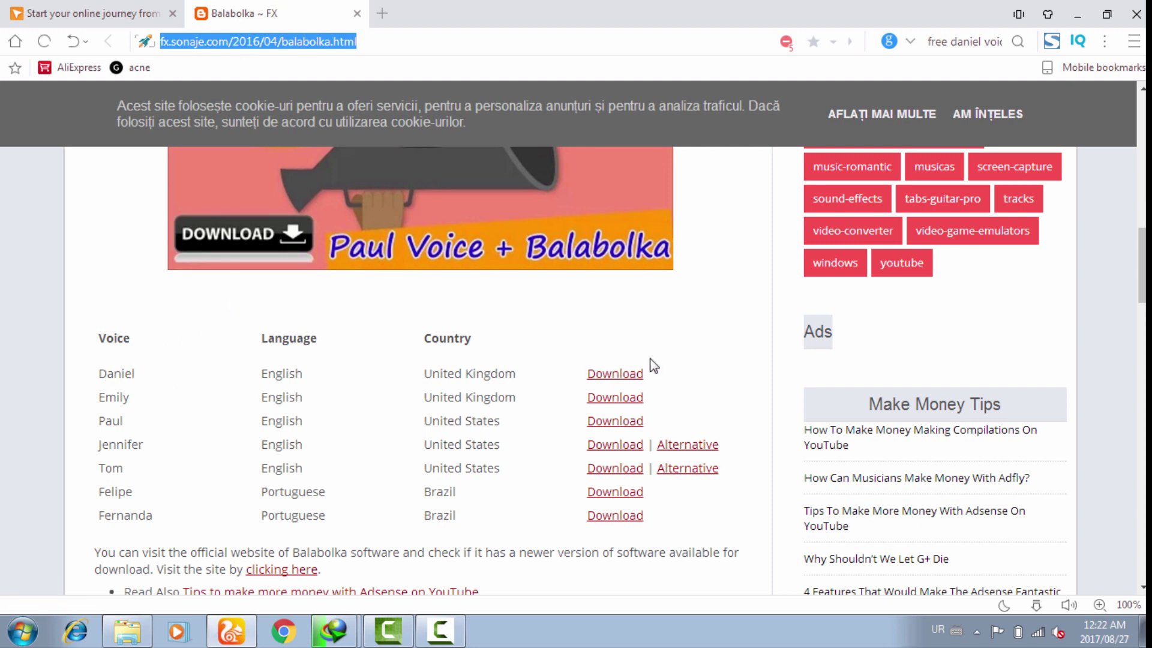
pyautogui.click(1076, 11)
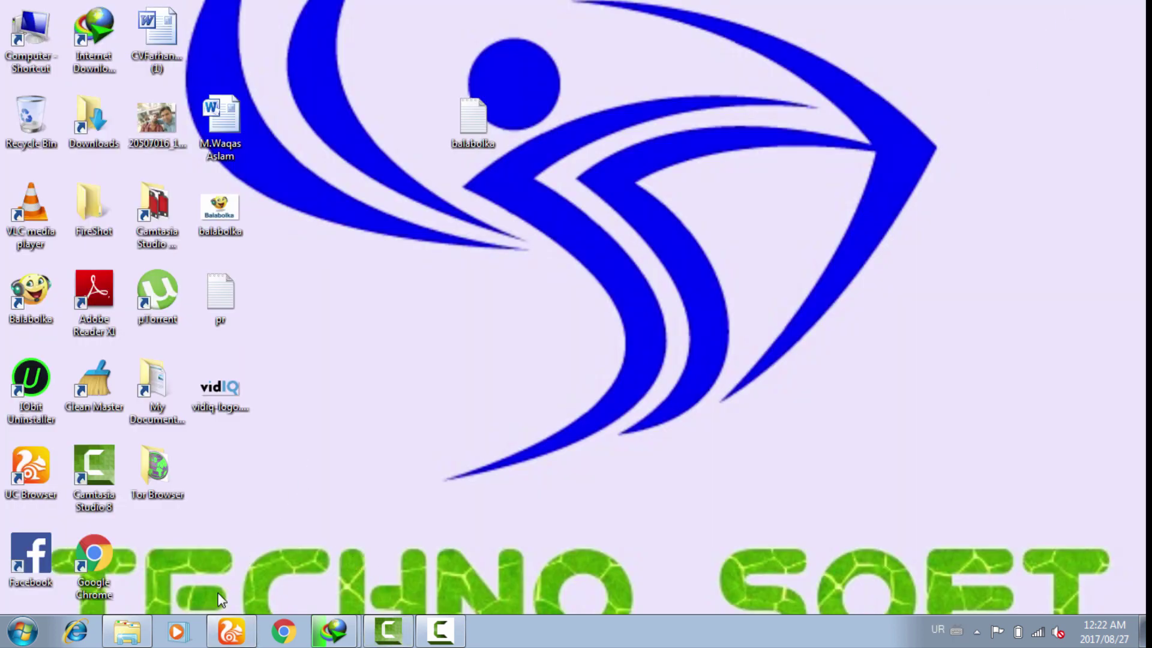
# - Run the NextUp ScanSoft Daniel installer from Downloads\Compressed as administrator
pyautogui.click(127, 631)
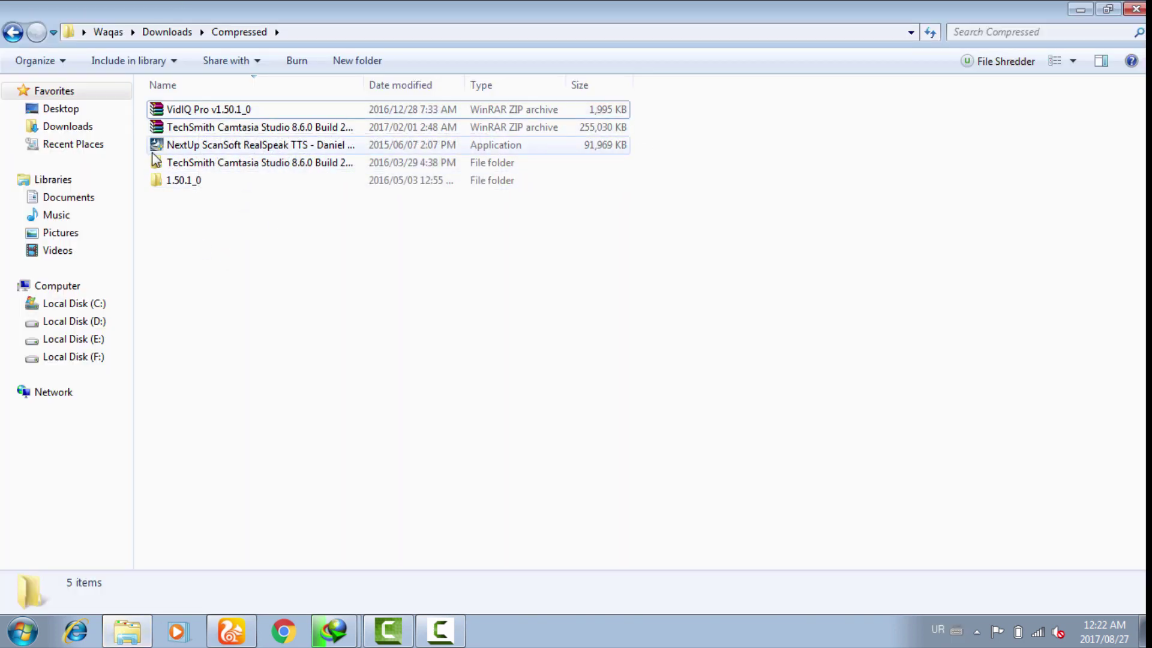
pyautogui.click(391, 147)
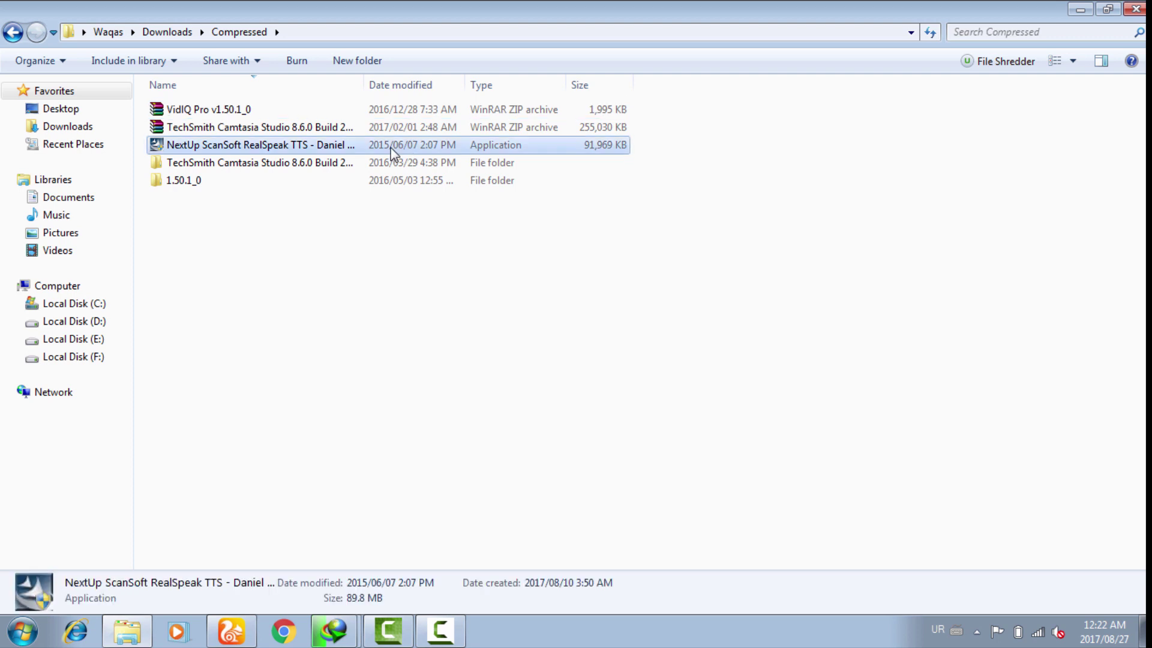
pyautogui.rightClick(390, 148)
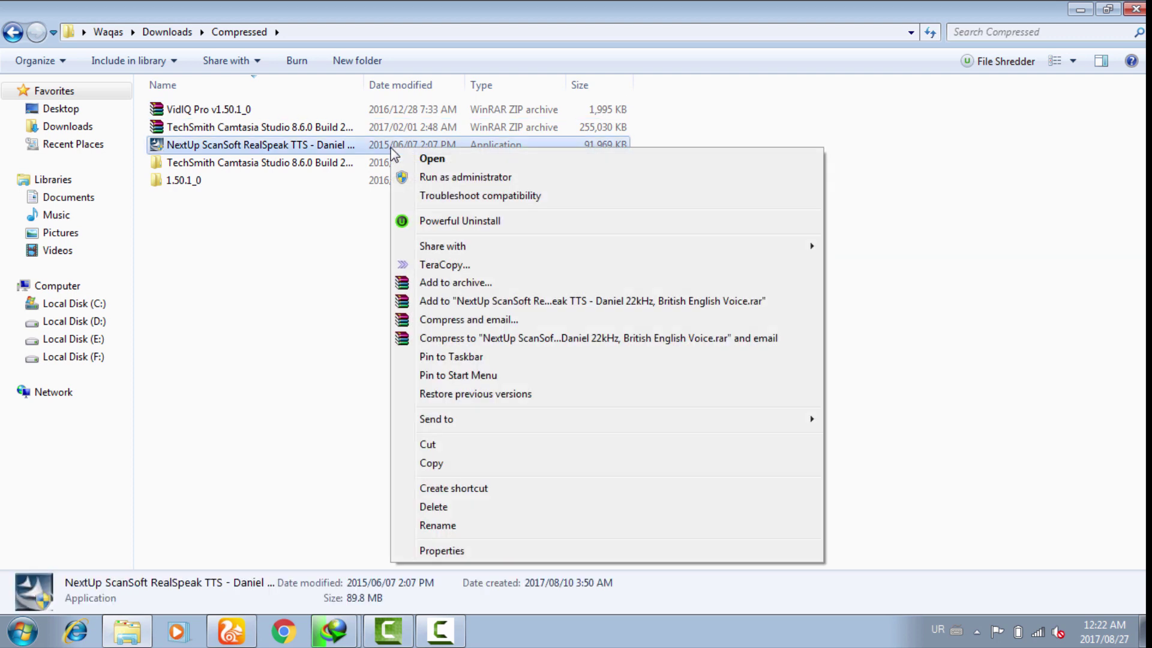
pyautogui.click(456, 179)
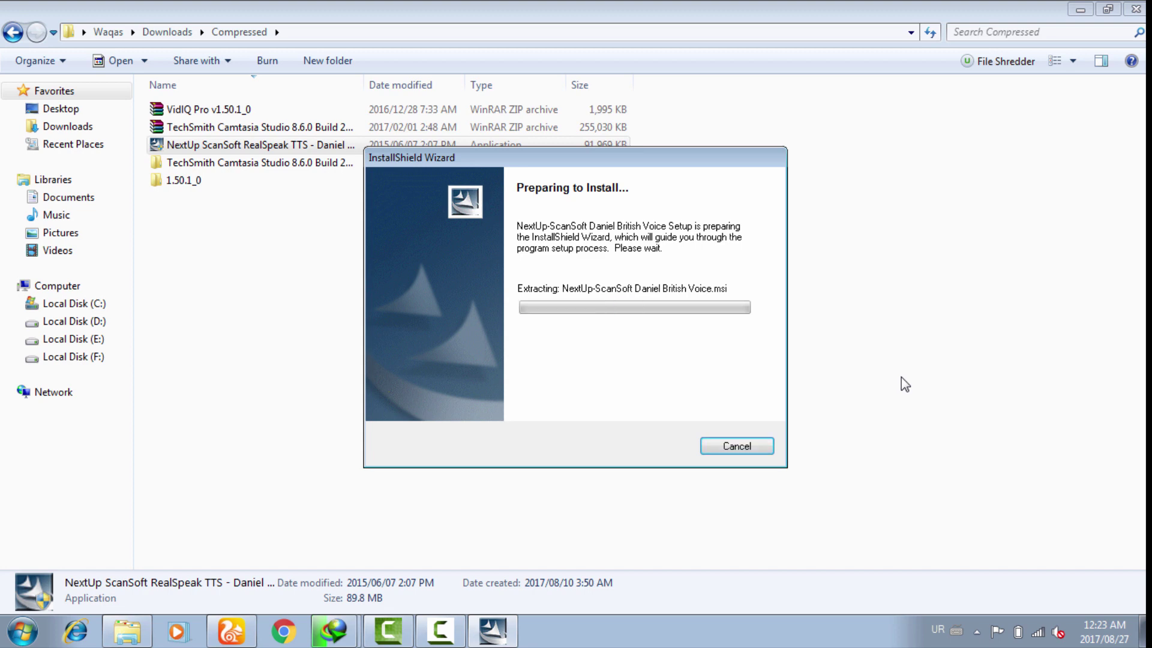
# - Accept the licence, install NextUp-ScanSoft Daniel British Voice, and finish without showing the readme
pyautogui.click(683, 456)
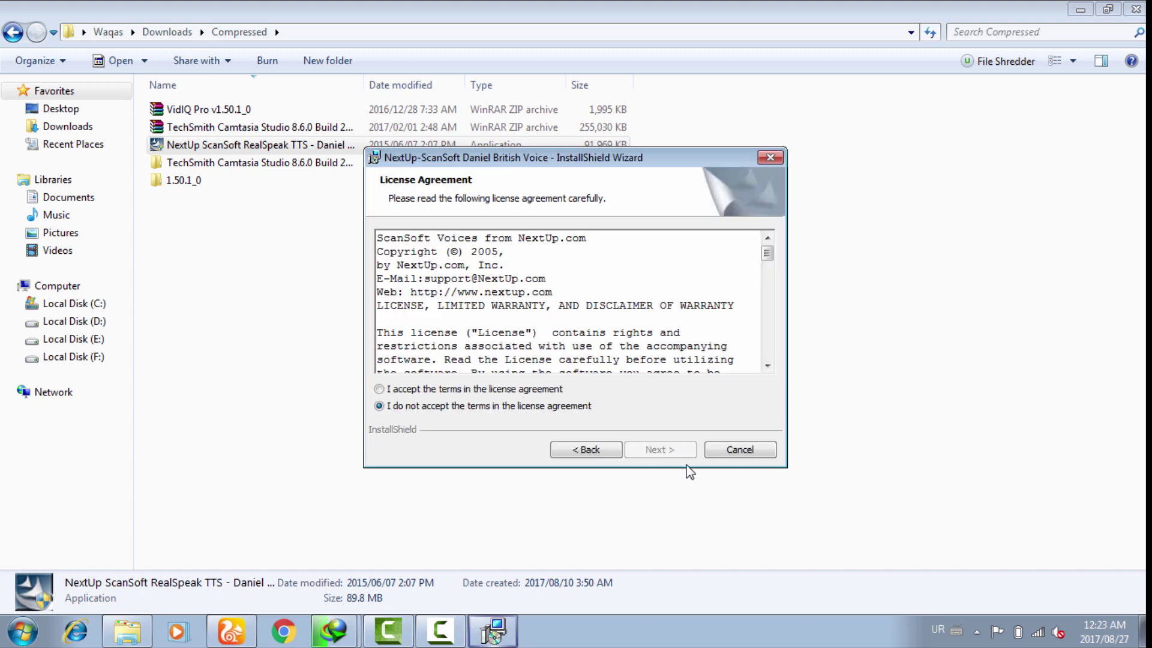
pyautogui.click(387, 390)
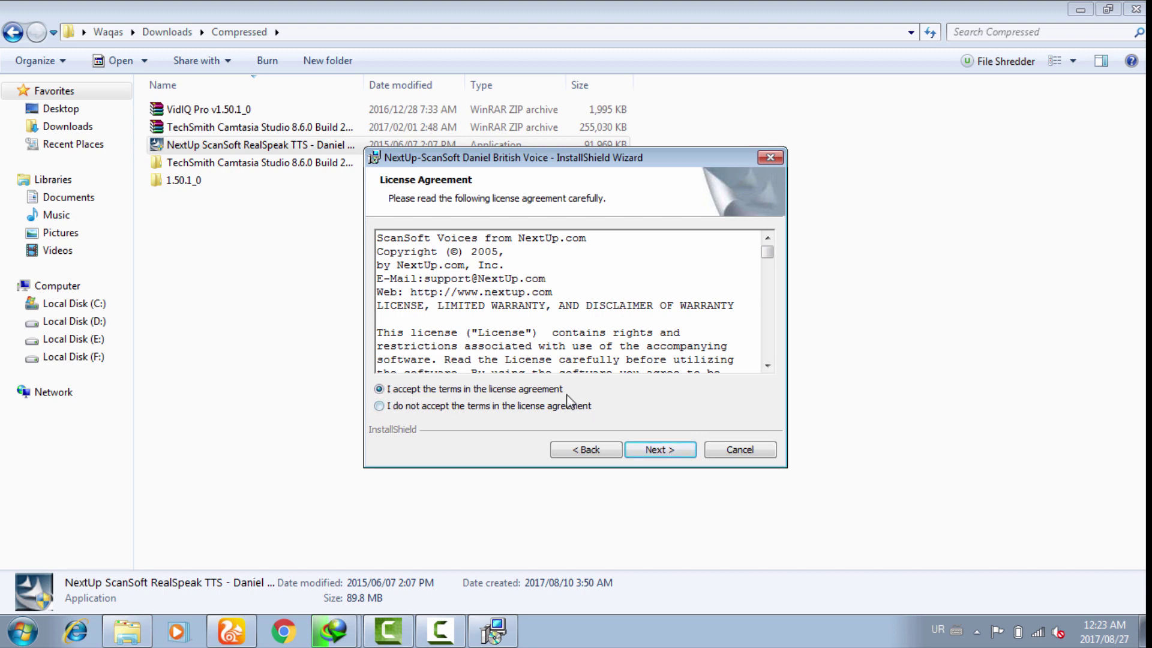
pyautogui.click(658, 451)
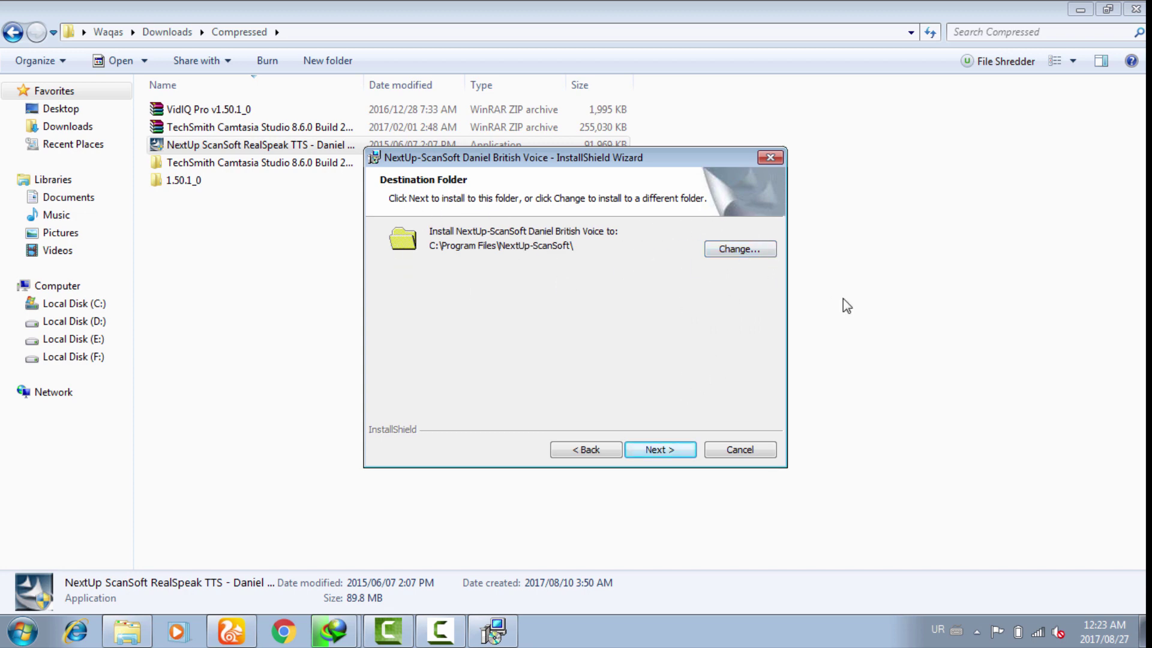
pyautogui.click(676, 455)
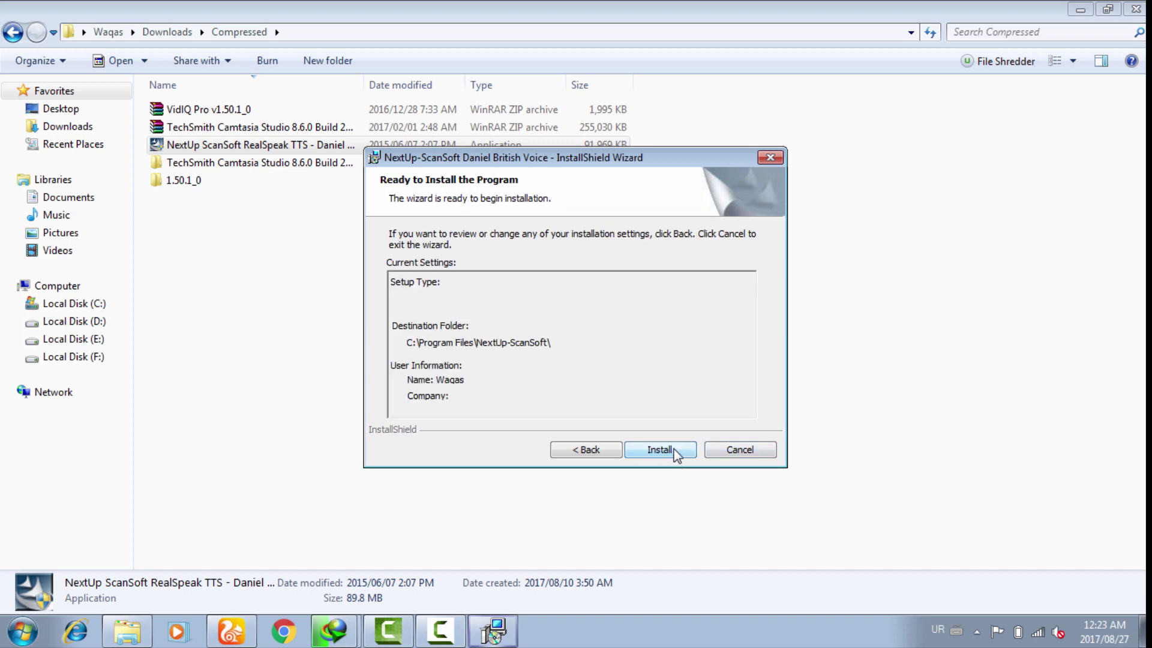
pyautogui.click(676, 455)
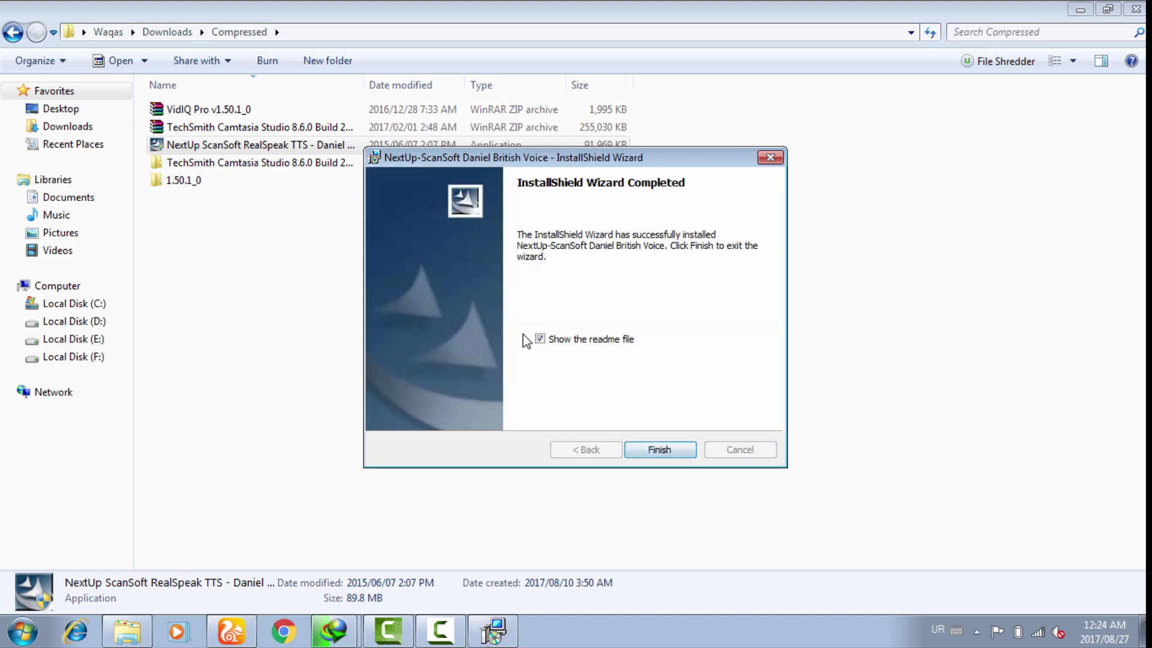
pyautogui.click(540, 340)
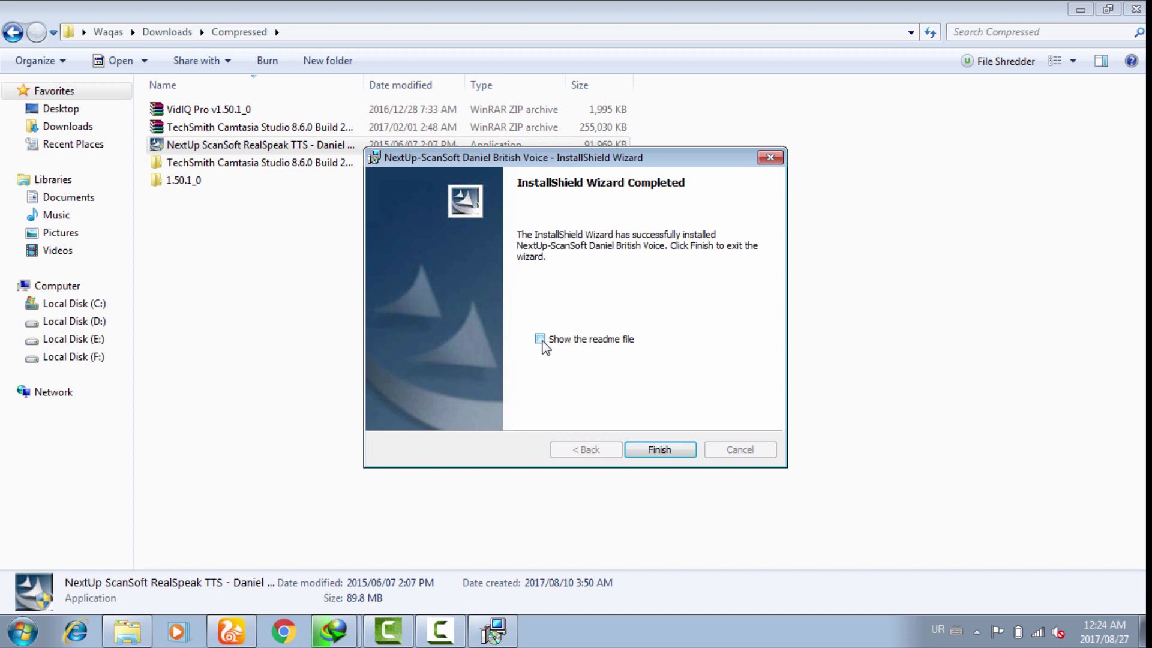
pyautogui.click(660, 451)
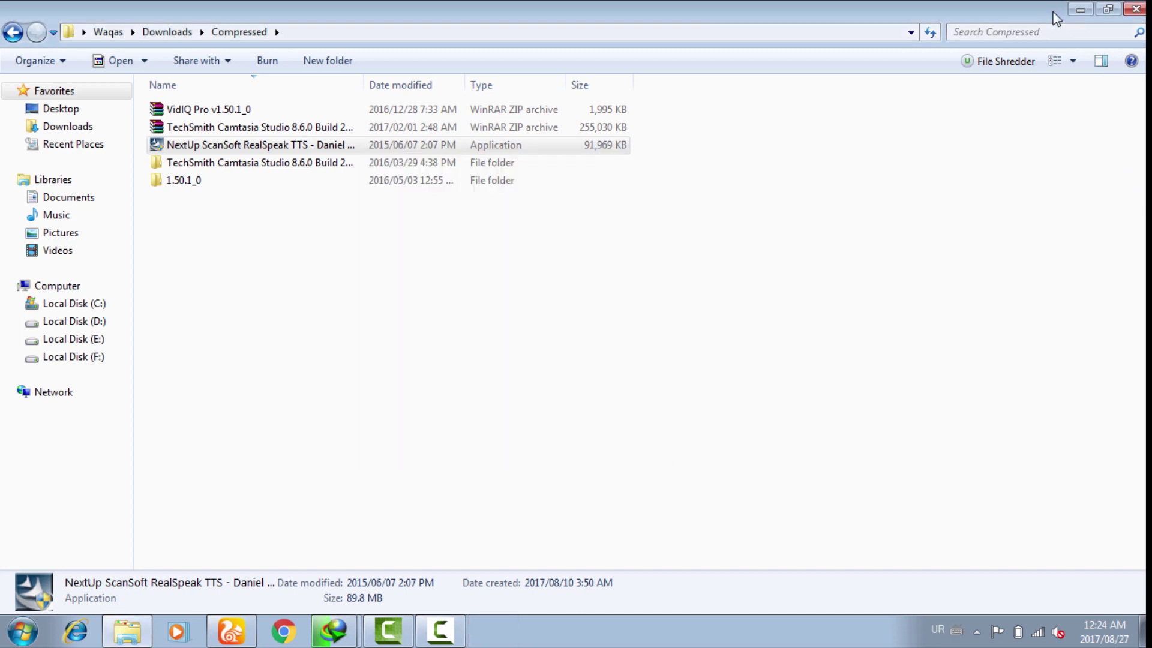
# - Launch Balabolka and confirm ScanSoft Daniel_Full_22kHz (English, United Kingdom) is among the SAPI 5 voices
pyautogui.click(1083, 13)
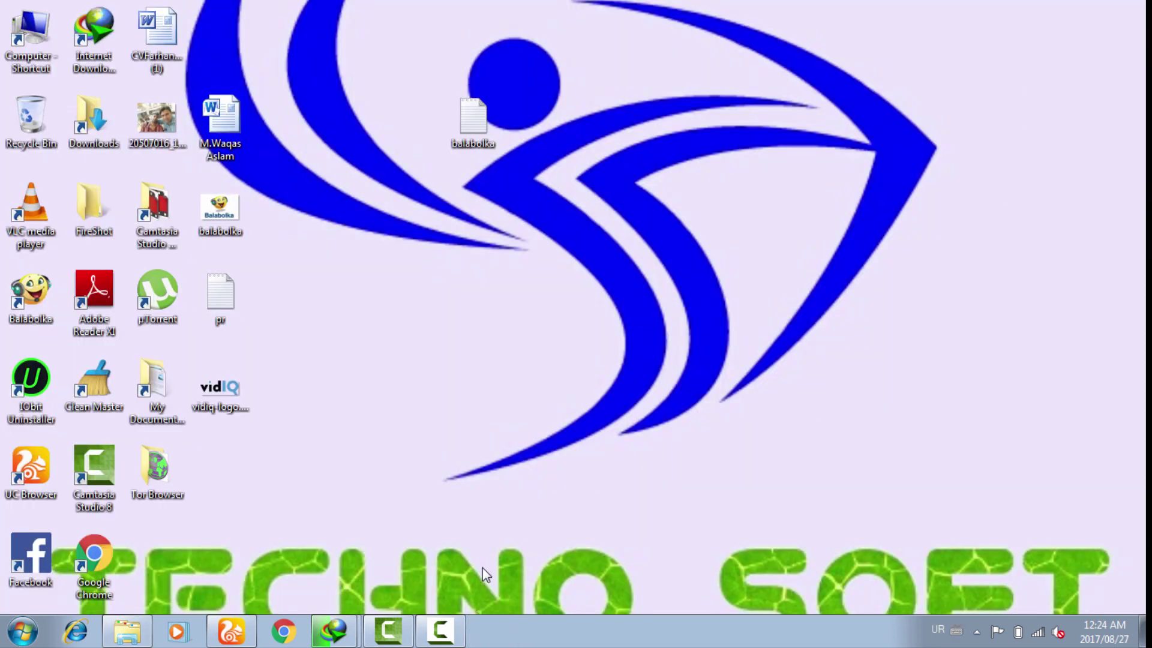
pyautogui.rightClick(27, 301)
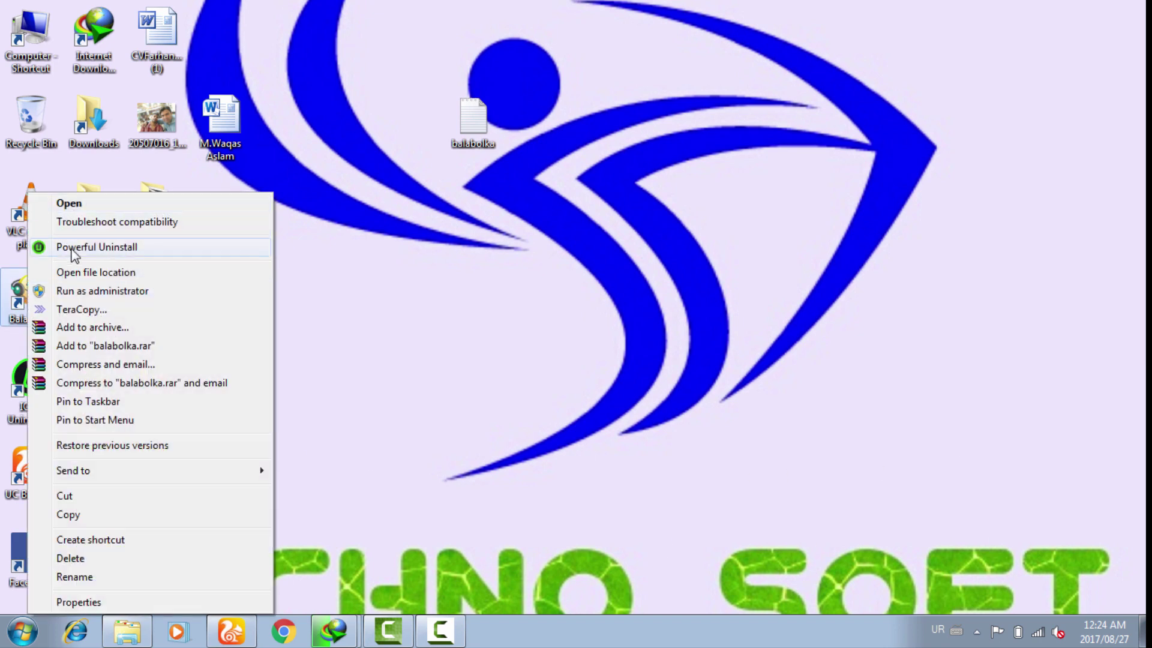
pyautogui.click(107, 204)
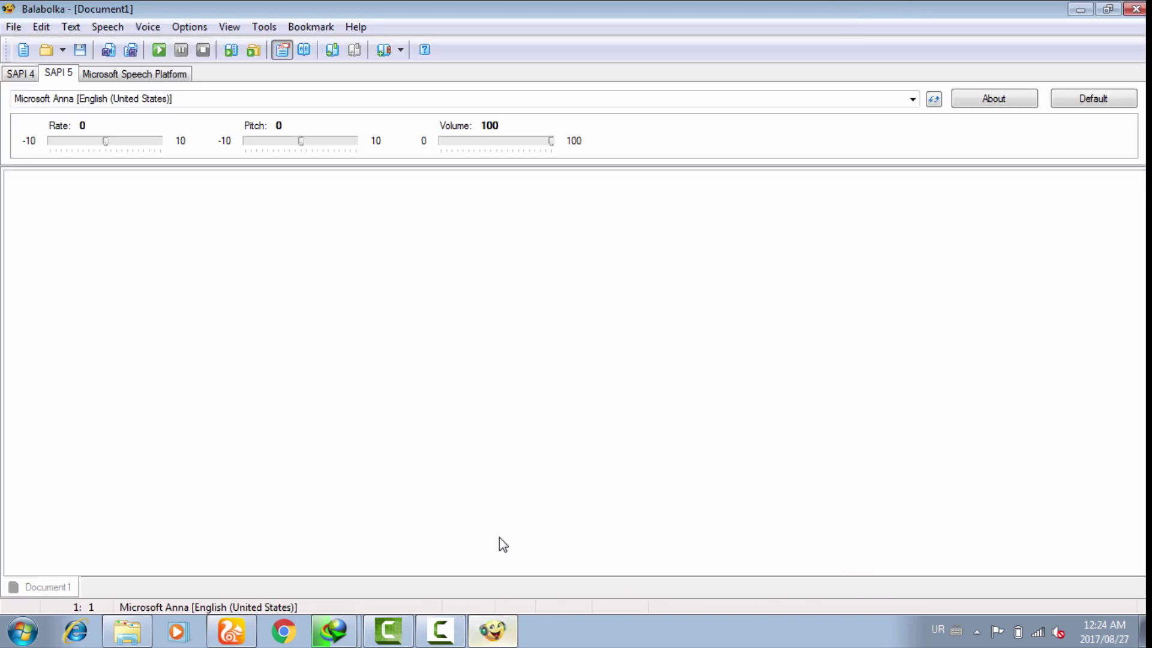
pyautogui.click(308, 101)
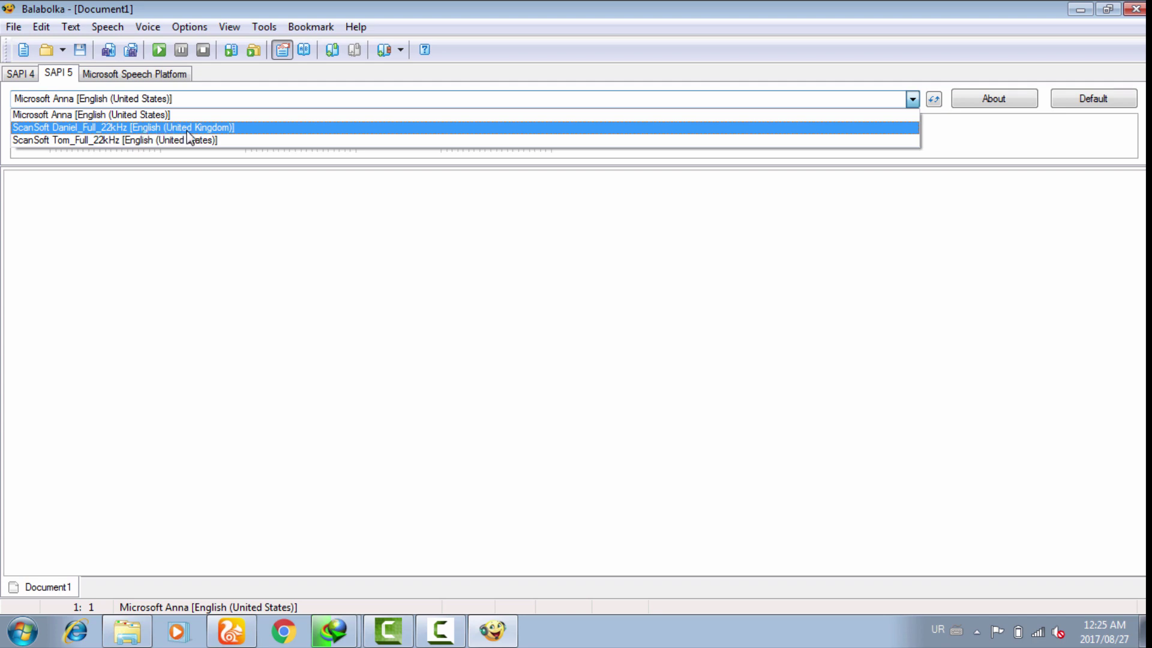
pyautogui.click(562, 300)
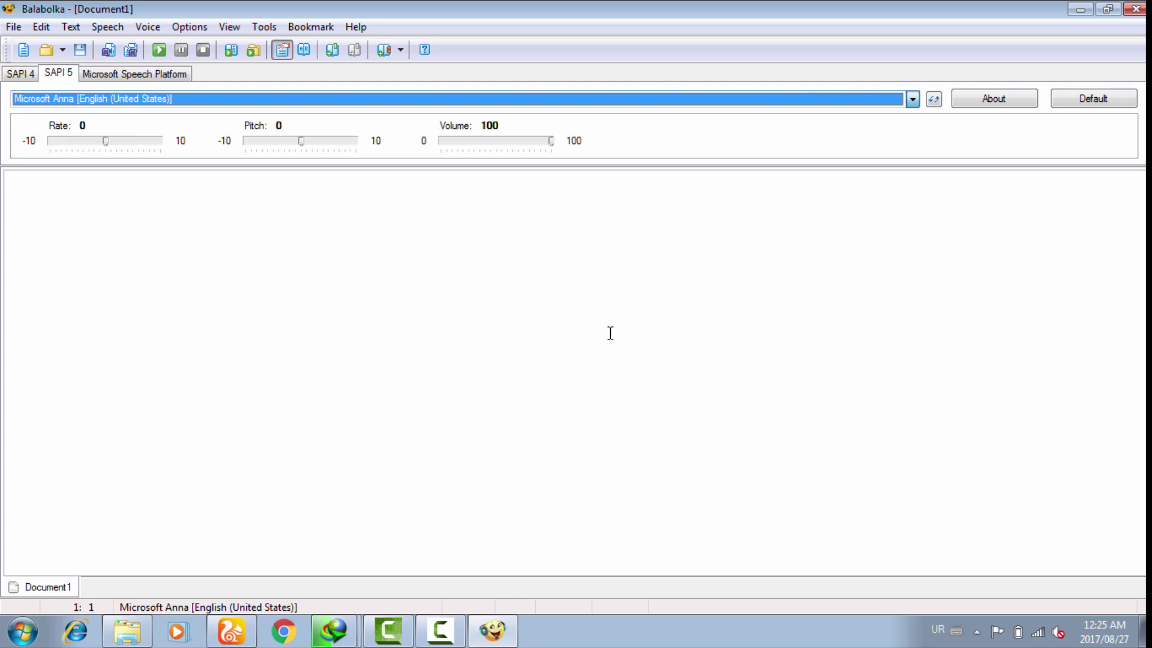
pyautogui.click(1080, 11)
# - Copy the greeting line from balabolka.txt in Notepad, then minimize Notepad
pyautogui.doubleClick(473, 117)
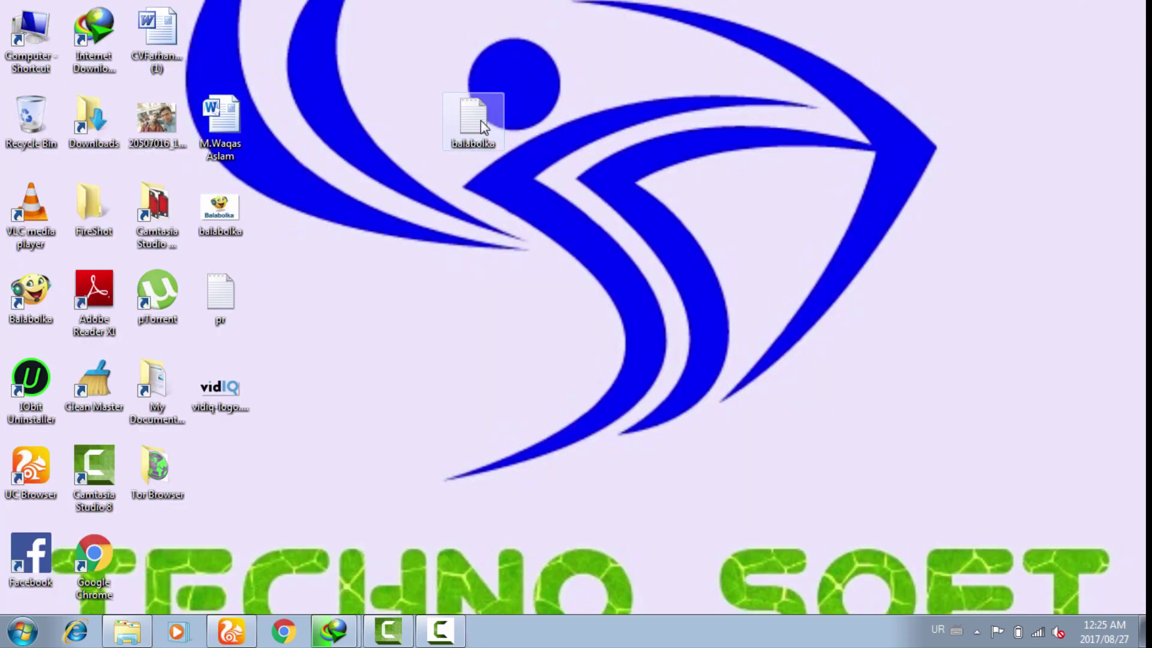
pyautogui.moveTo(542, 120); pyautogui.dragTo(32, 117)
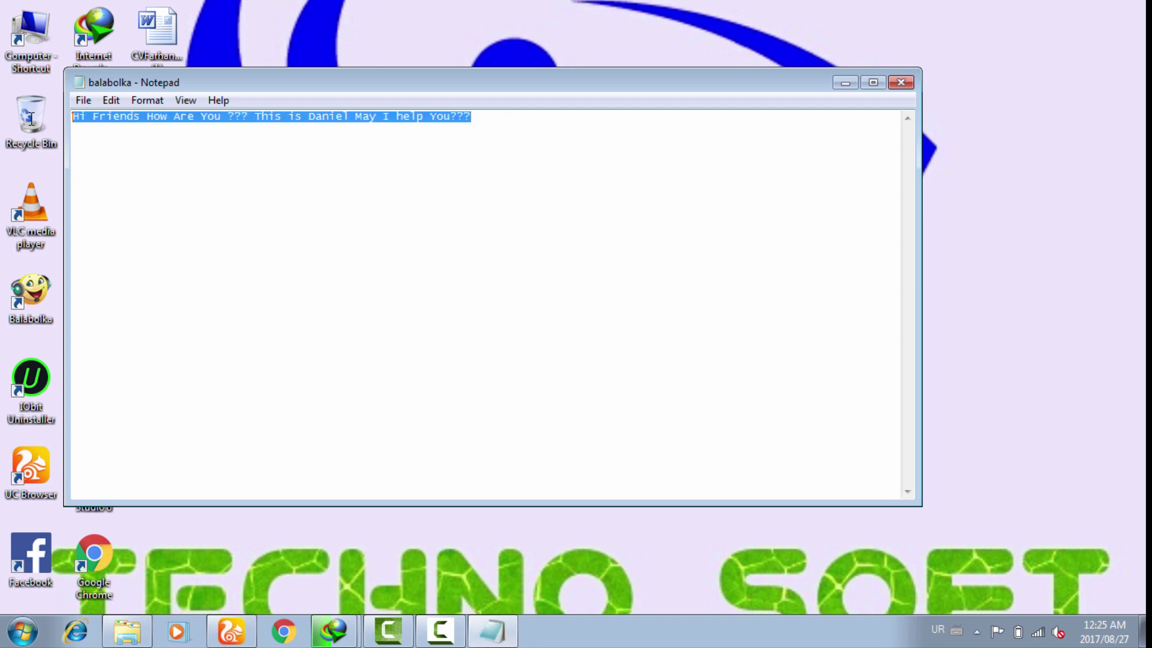
pyautogui.rightClick(123, 123)
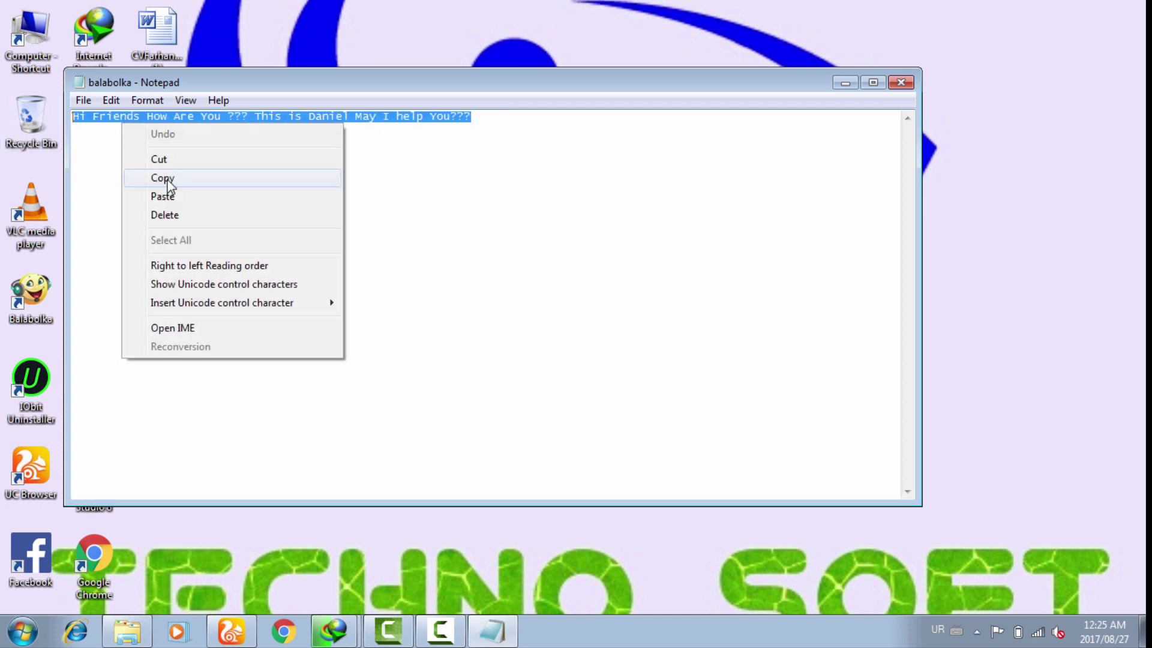
pyautogui.click(168, 180)
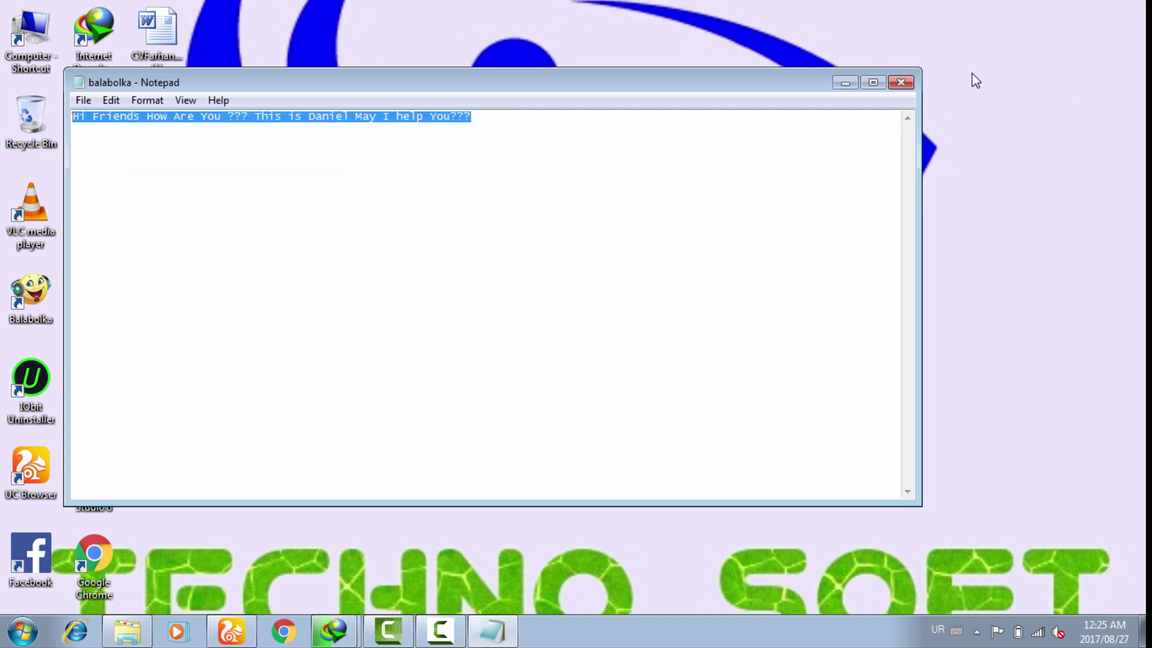
pyautogui.click(845, 82)
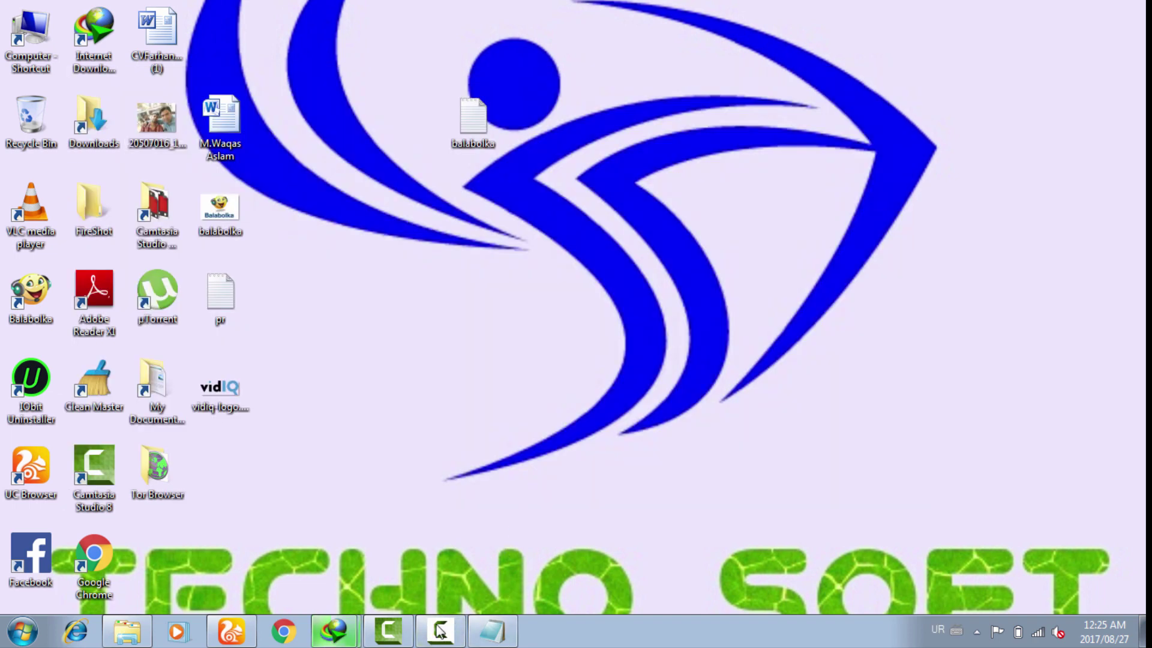
# - Restore Balabolka and paste the copied greeting into Document1
pyautogui.click(975, 631)
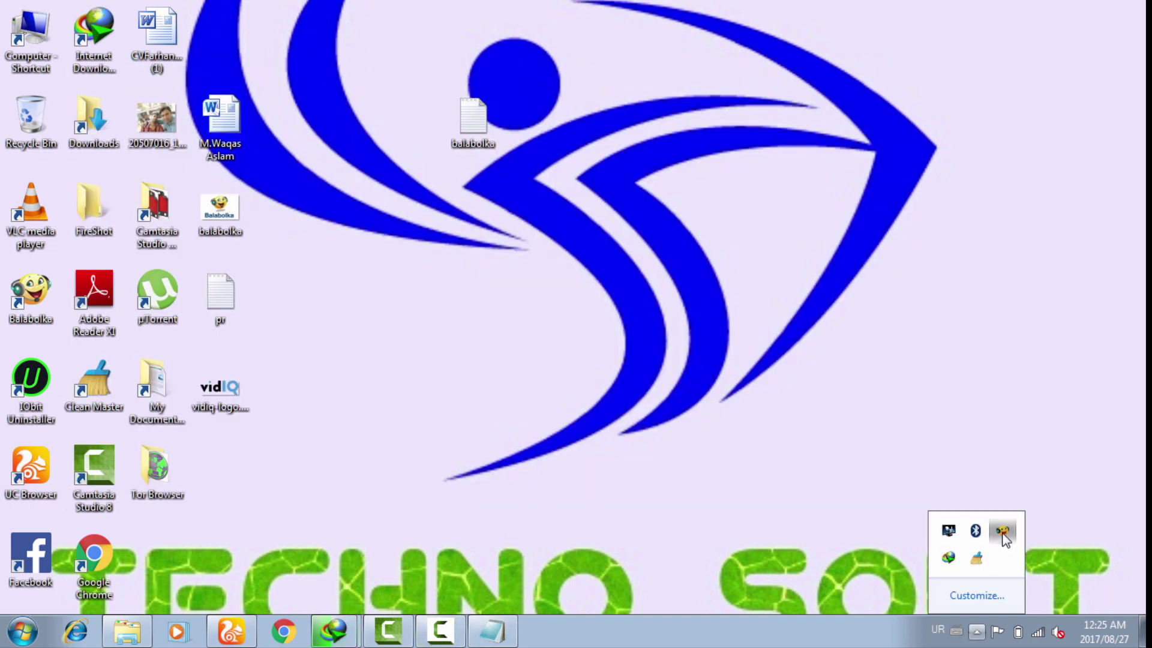
pyautogui.click(1001, 530)
pyautogui.rightClick(111, 203)
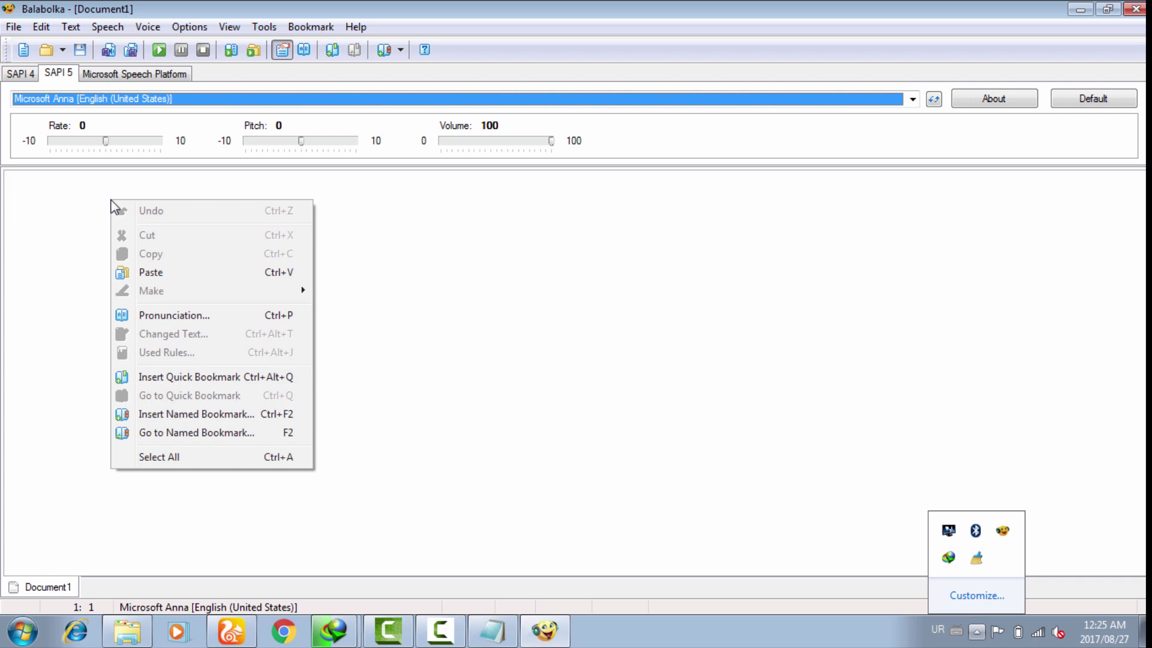
pyautogui.click(168, 272)
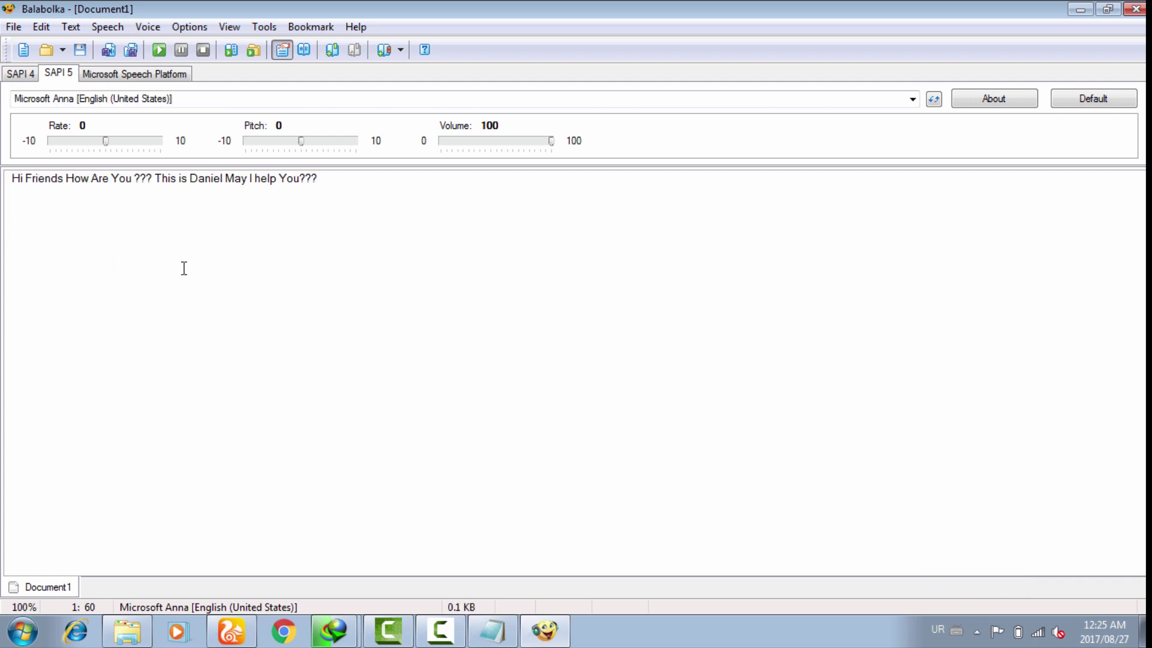
# - Switch to the ScanSoft Daniel UK English voice and read the greeting aloud twice, then minimize
pyautogui.click(68, 100)
pyautogui.click(120, 126)
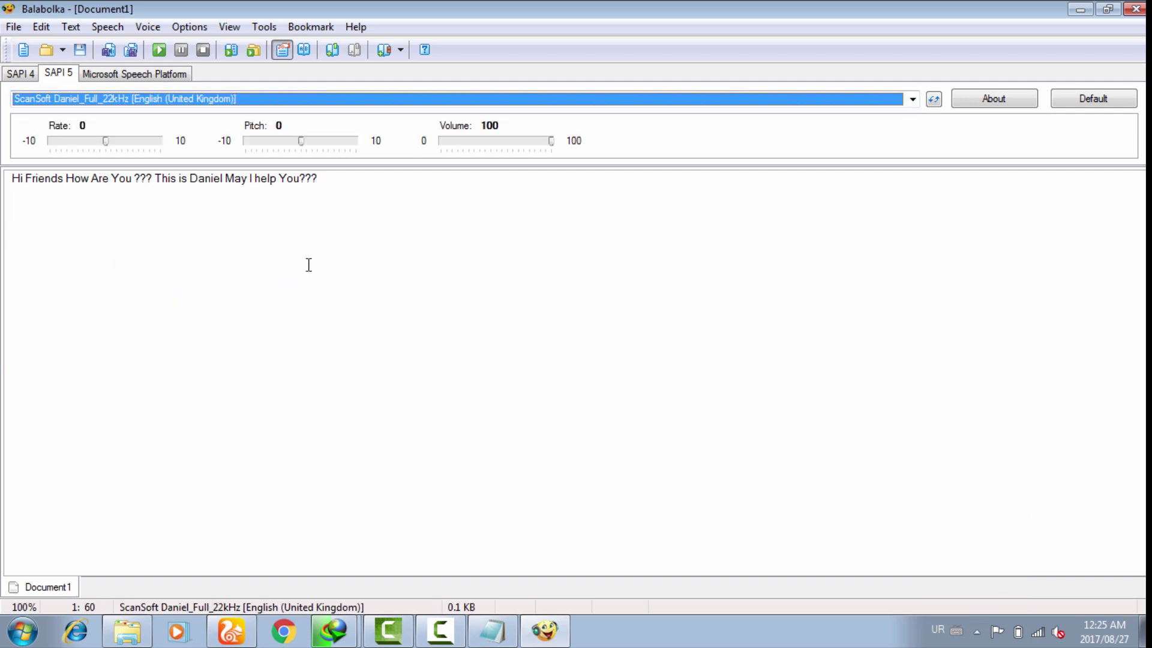
pyautogui.click(12, 179)
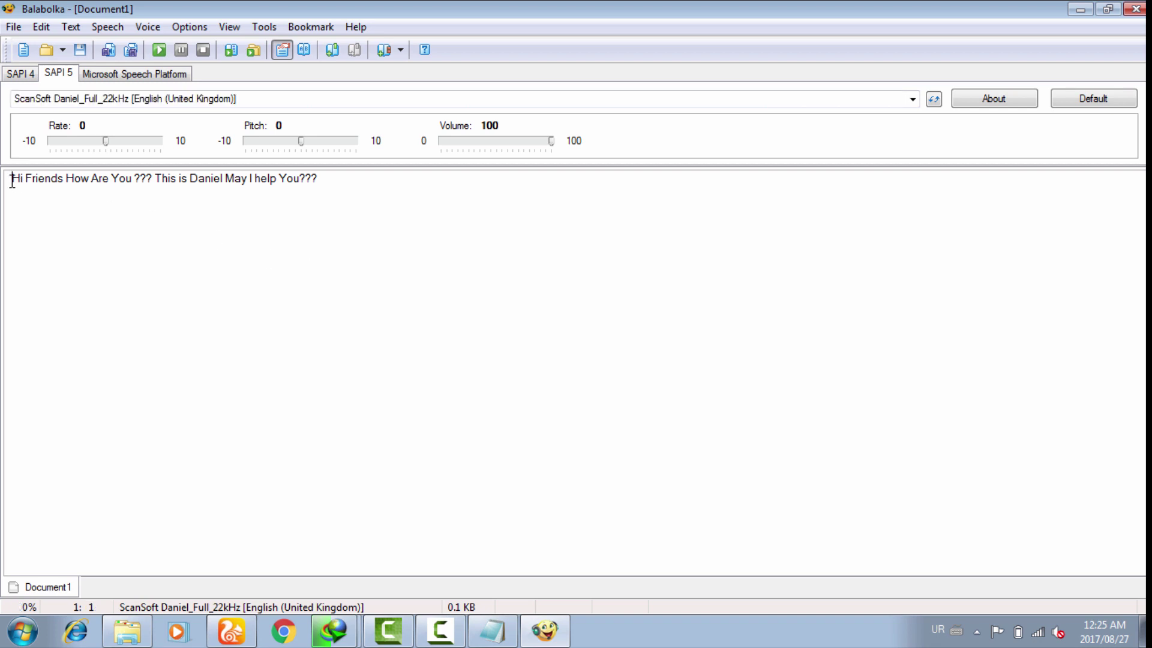
pyautogui.click(159, 51)
pyautogui.click(159, 50)
pyautogui.click(1080, 10)
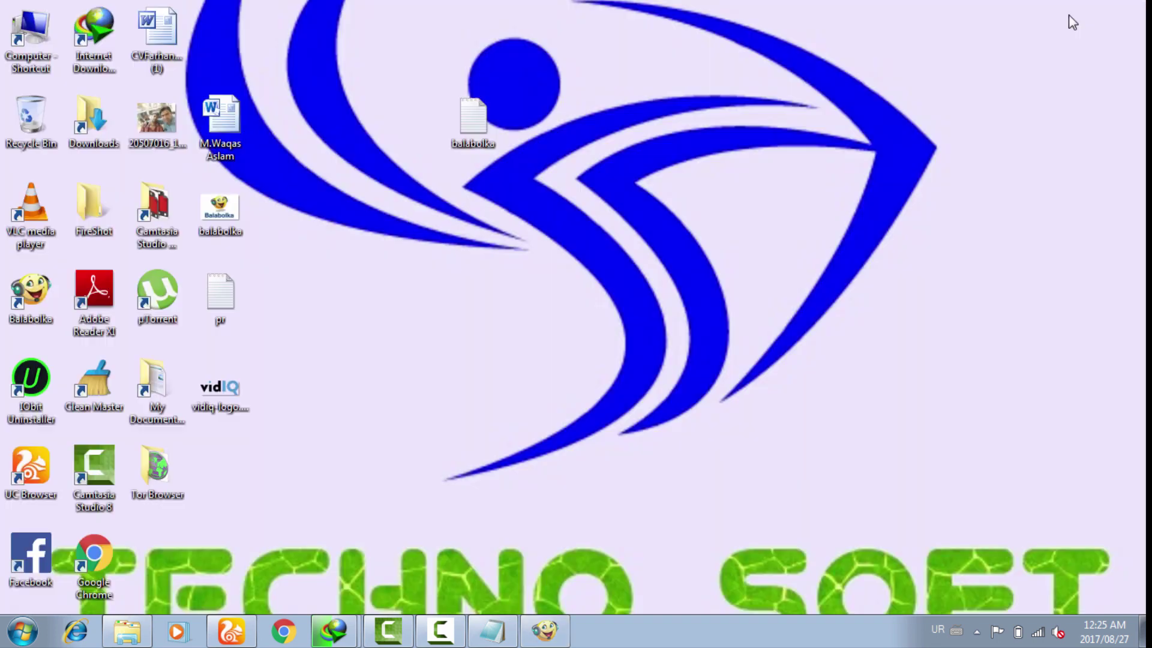